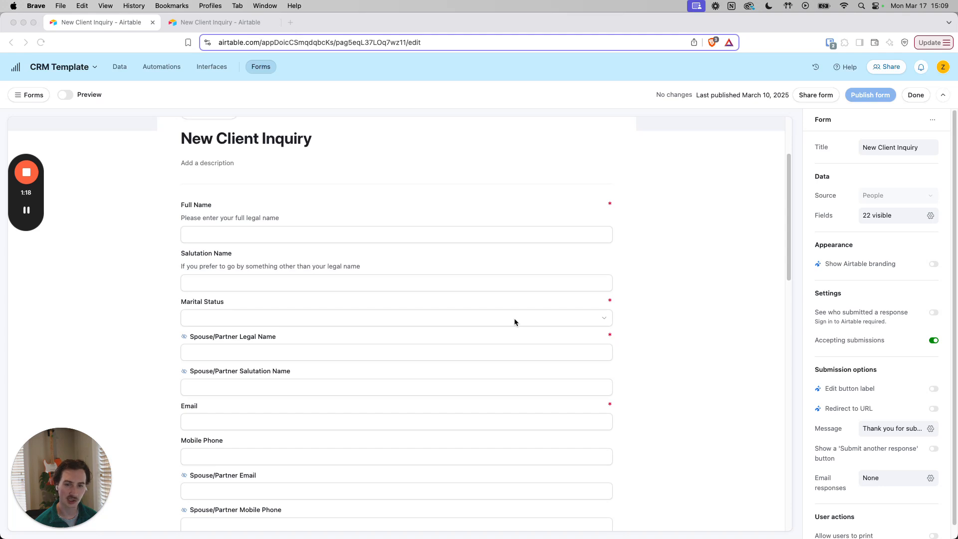
Examine the New Client Inquiry form's contact fields and the choices offered for Marital Status.
scroll(644, 384, "down", 3)
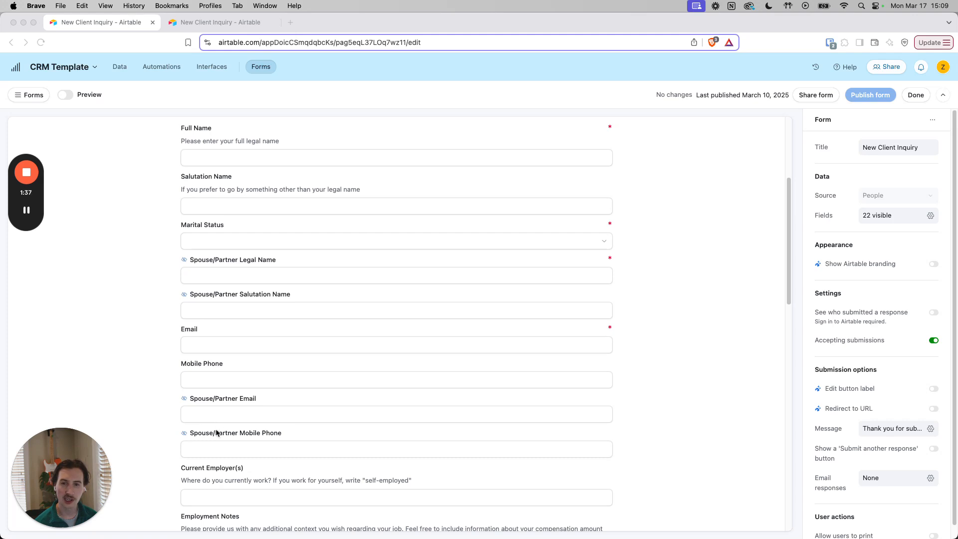
left_click(255, 245)
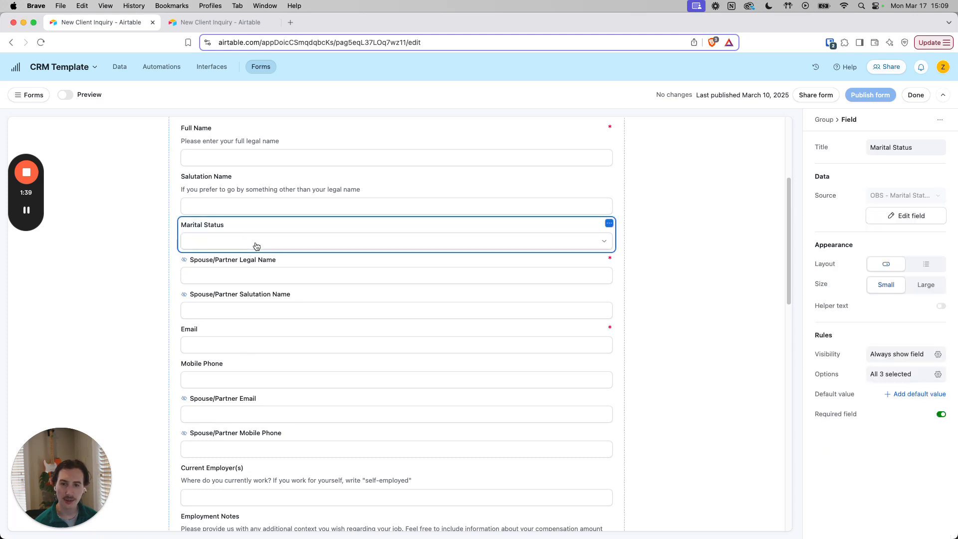
left_click(256, 246)
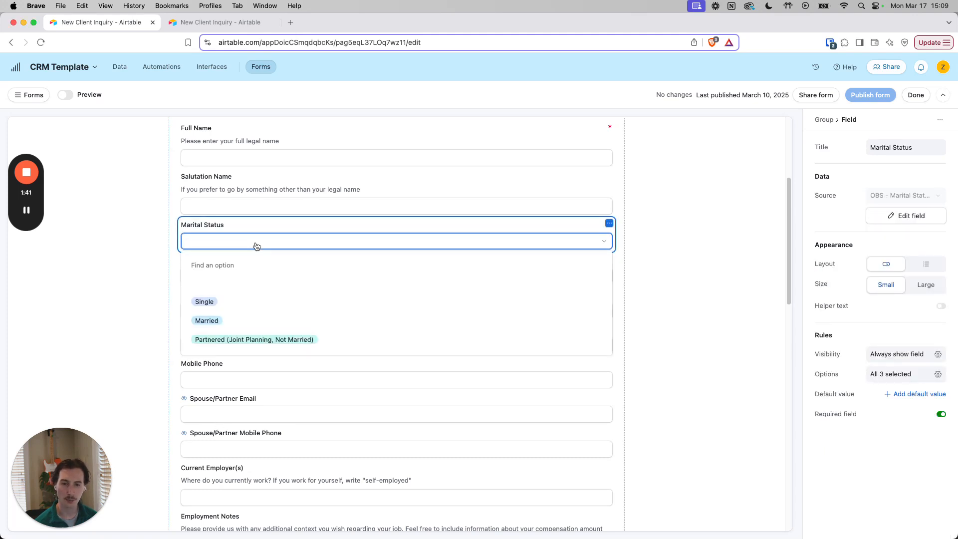
left_click(255, 246)
left_click(642, 274)
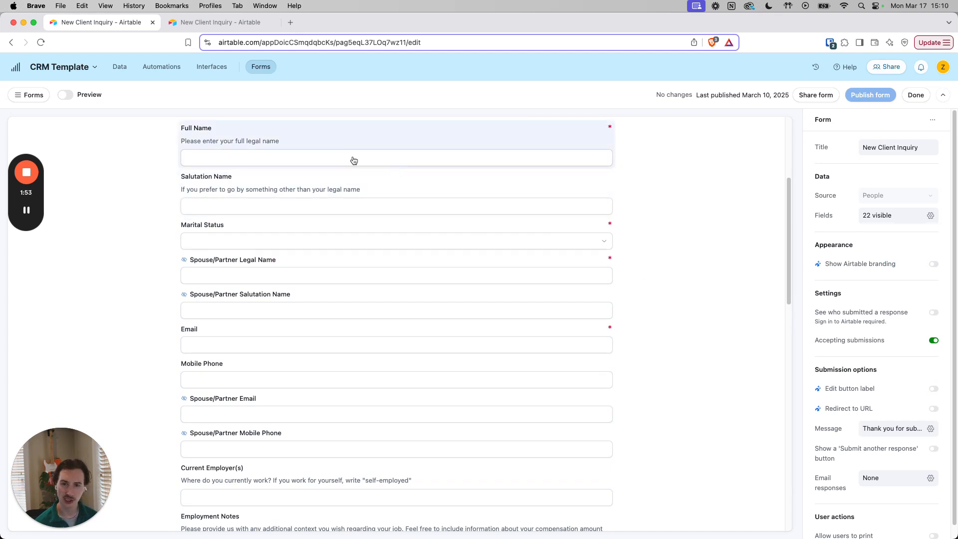
left_click(383, 247)
left_click(383, 247)
left_click(698, 252)
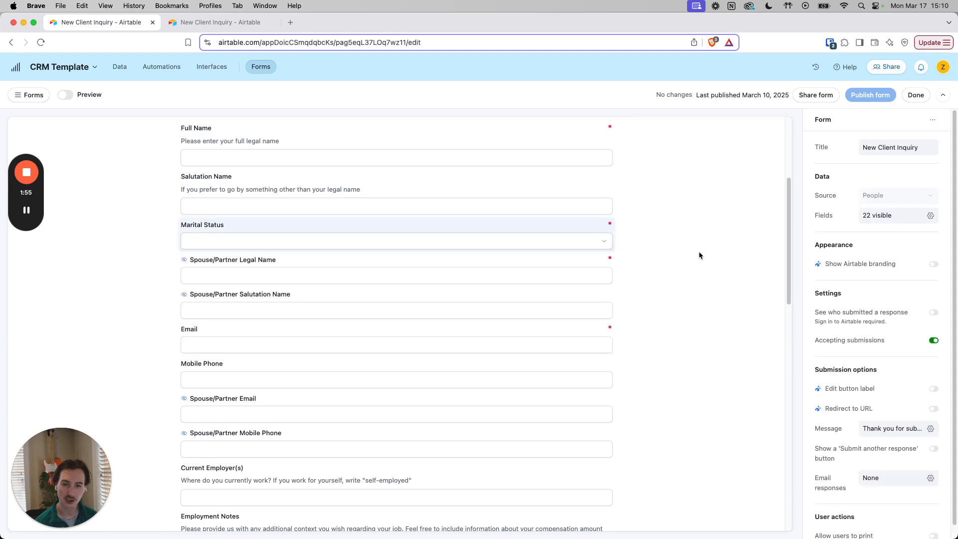
Review the employment and planning questions in the form editor, and view the prefilled New Client Inquiry form.
scroll(697, 252, "down", 5)
scroll(525, 343, "down", 2)
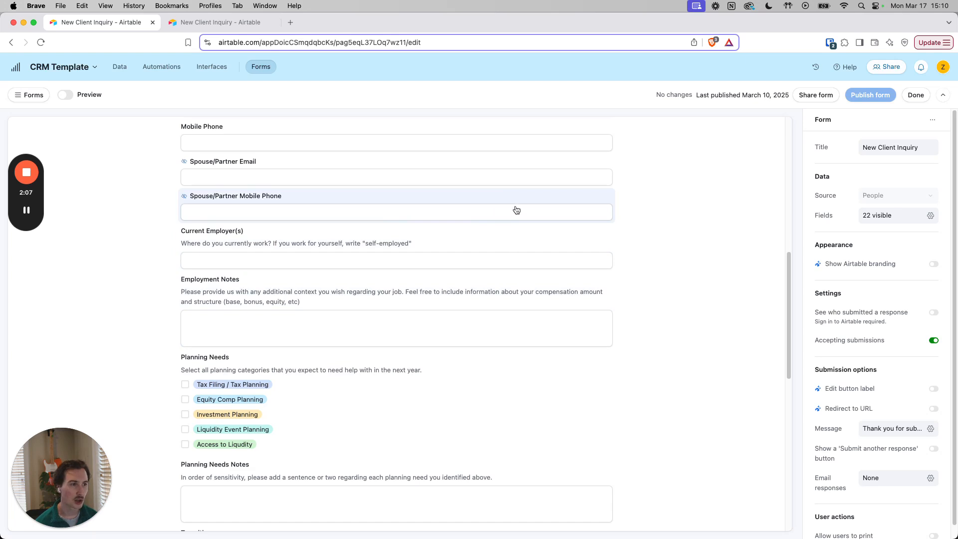
left_click(235, 22)
scroll(563, 262, "down", 1)
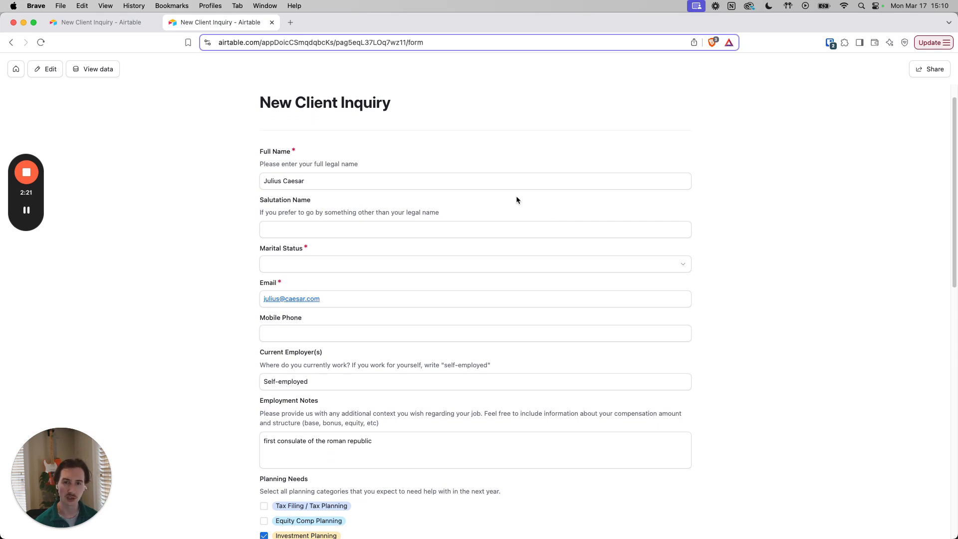
In the household-creation automation, inspect the form trigger, the Households Create record action and the Status Update record action.
left_click(80, 27)
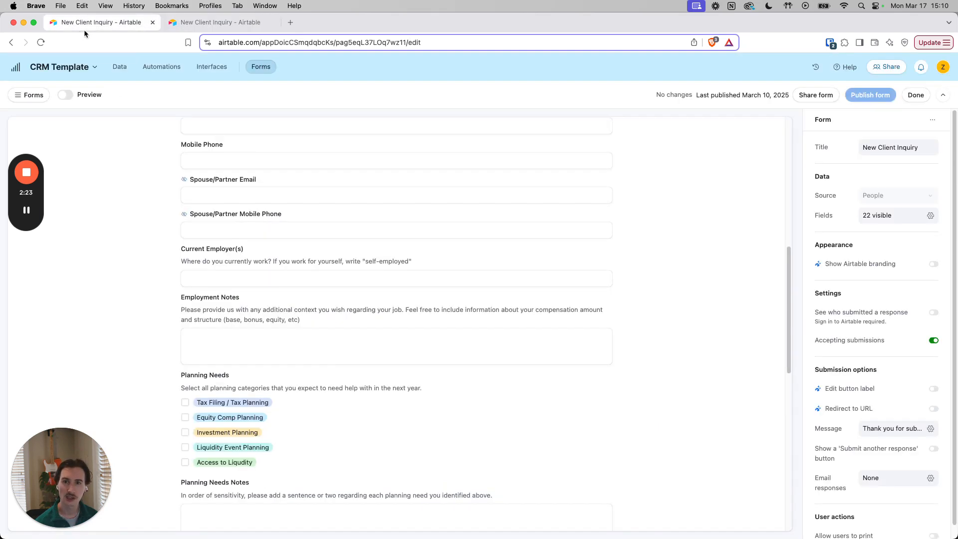
left_click(148, 66)
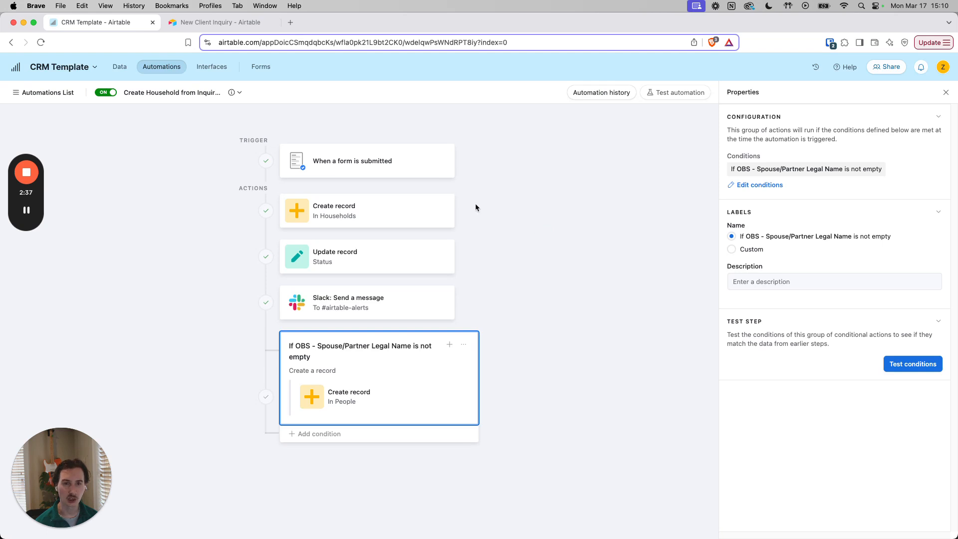
left_click(387, 171)
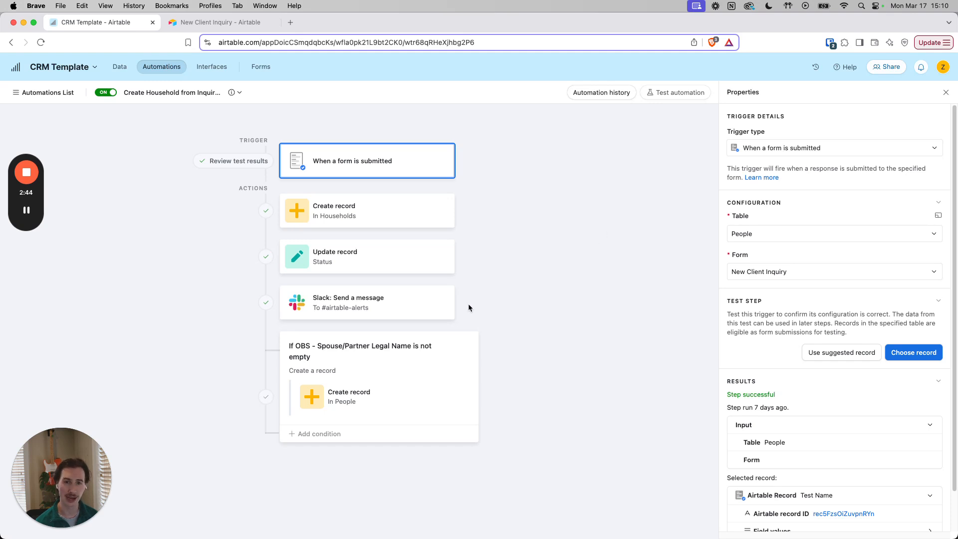
left_click(369, 215)
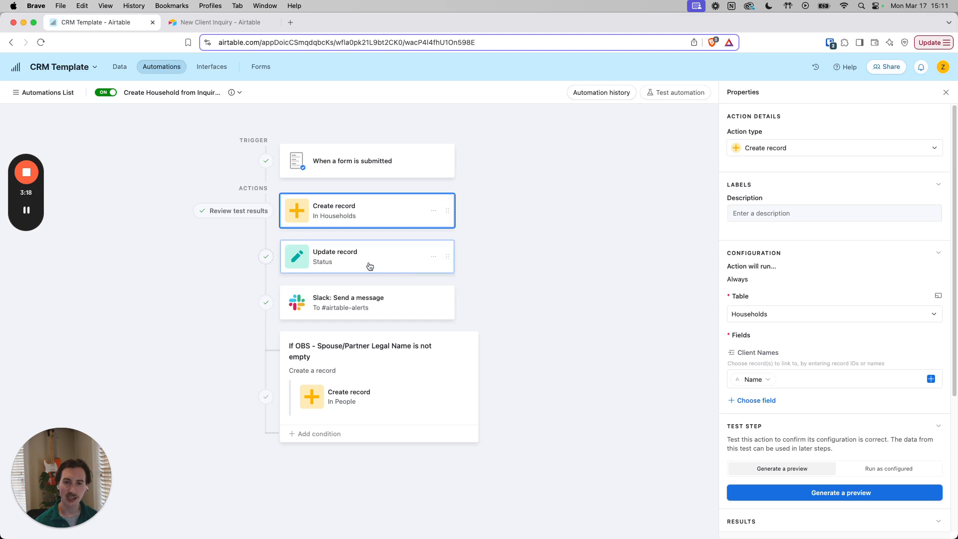
left_click(441, 257)
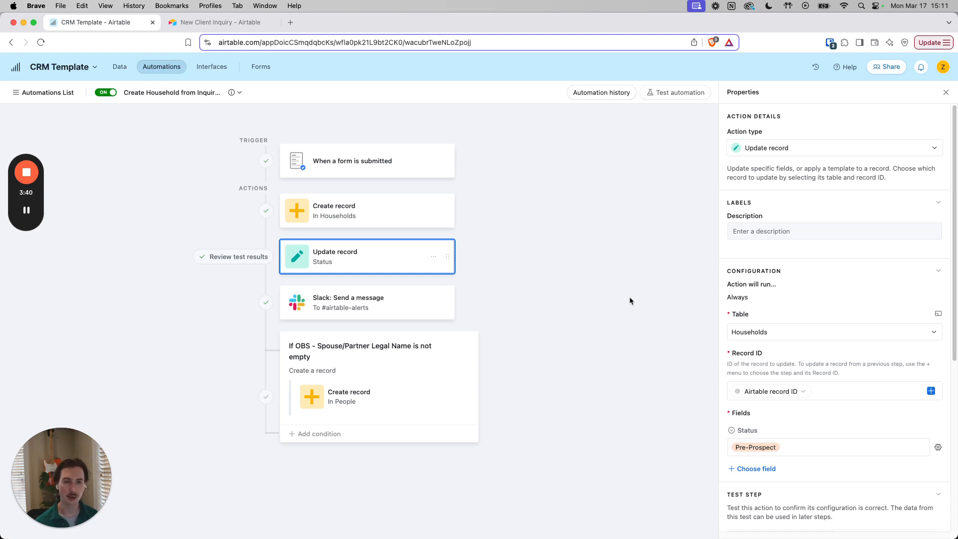
Inspect the automation's Slack message configuration and the conditional group based on the spouse/partner legal name.
left_click(420, 311)
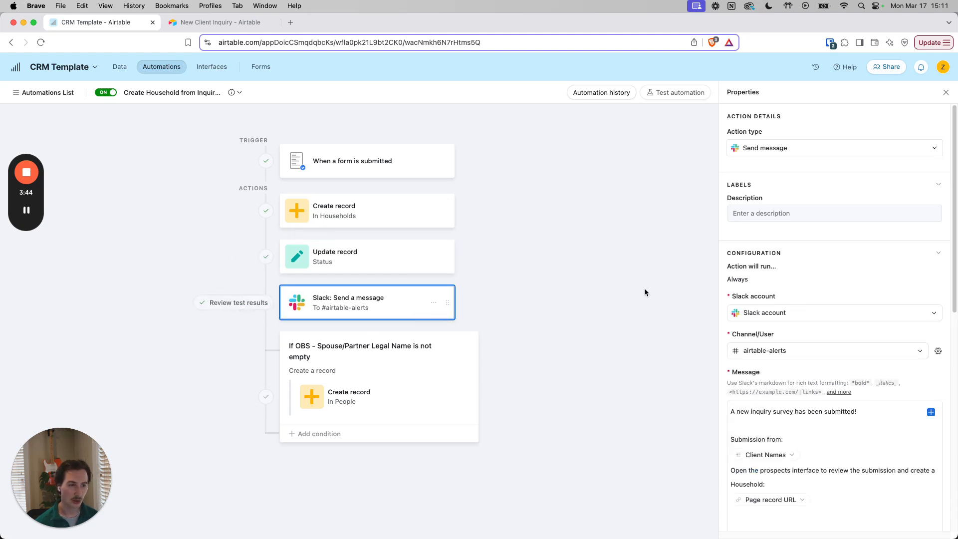
scroll(848, 257, "down", 2)
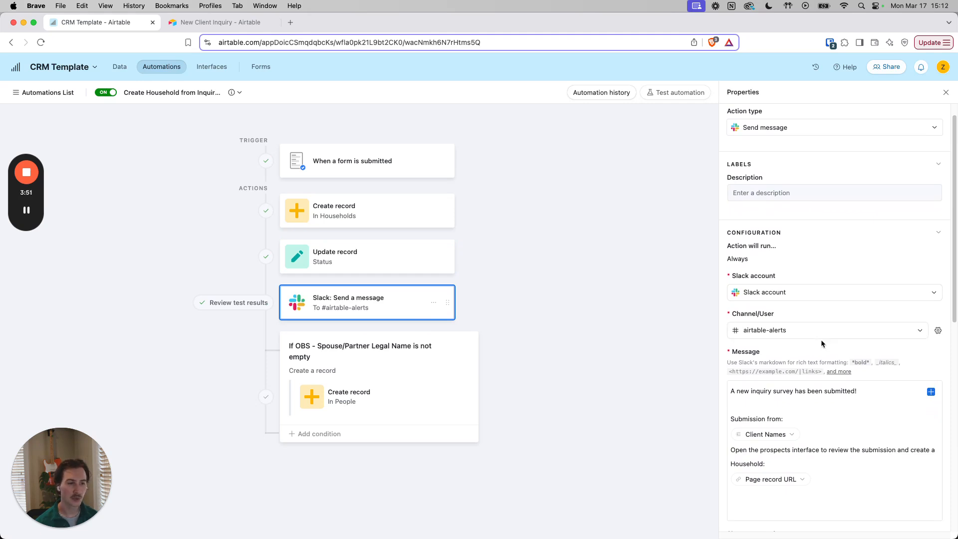
scroll(813, 301, "down", 1)
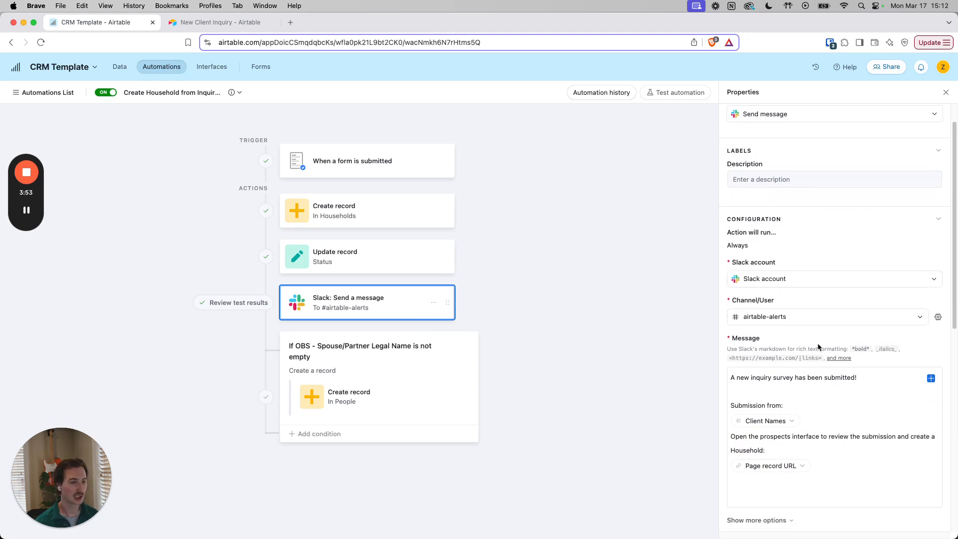
scroll(816, 350, "down", 2)
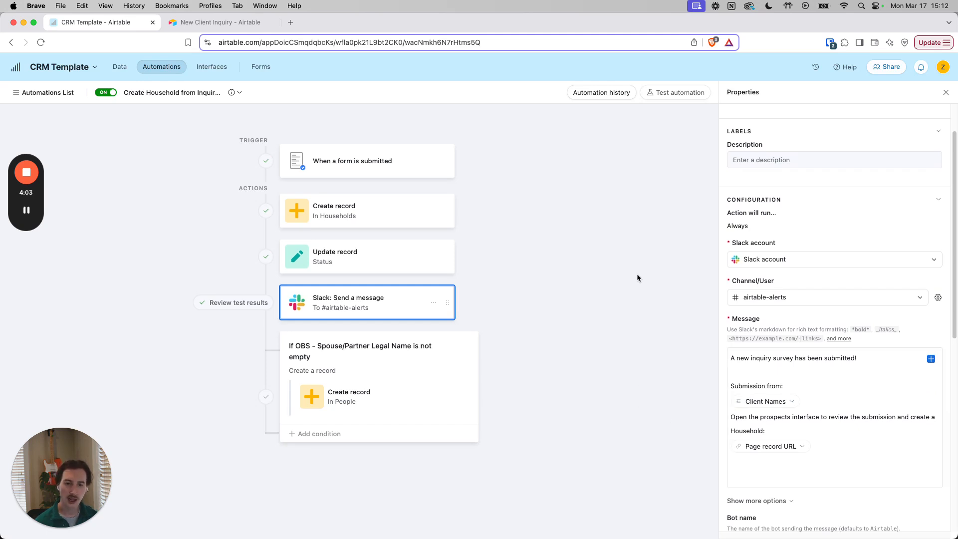
left_click(423, 365)
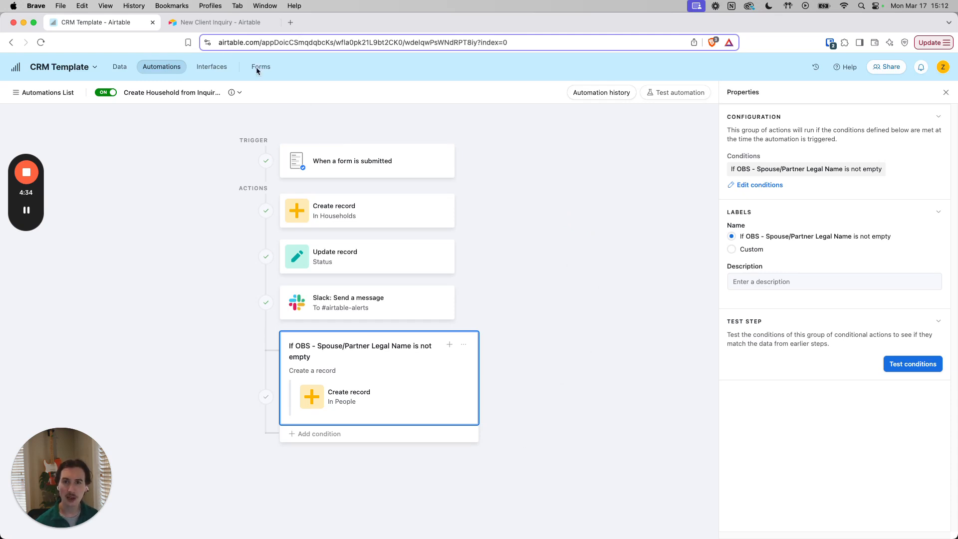
In the prefilled New Client Inquiry form, set Marital Status to Married and enter the spouse's full legal name.
left_click(209, 23)
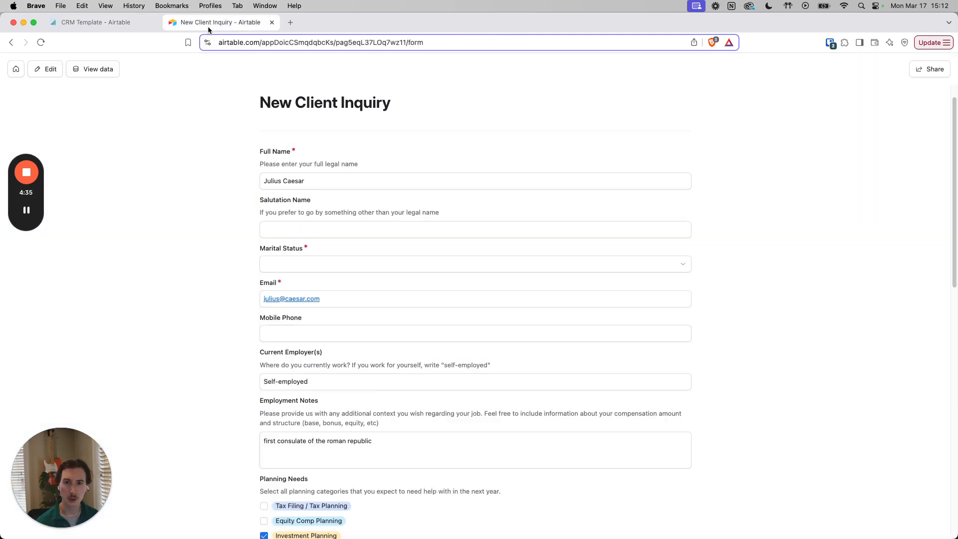
left_click(313, 271)
left_click(331, 341)
left_click(312, 296)
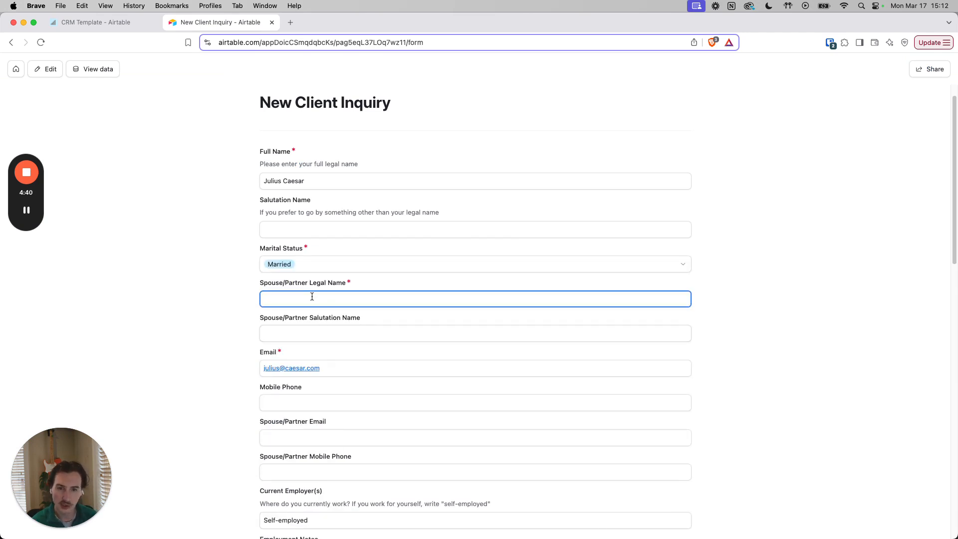
type("Calpurnia Caesar")
left_click(196, 334)
Submit the completed New Client Inquiry form.
scroll(353, 274, "down", 3)
scroll(359, 275, "down", 15)
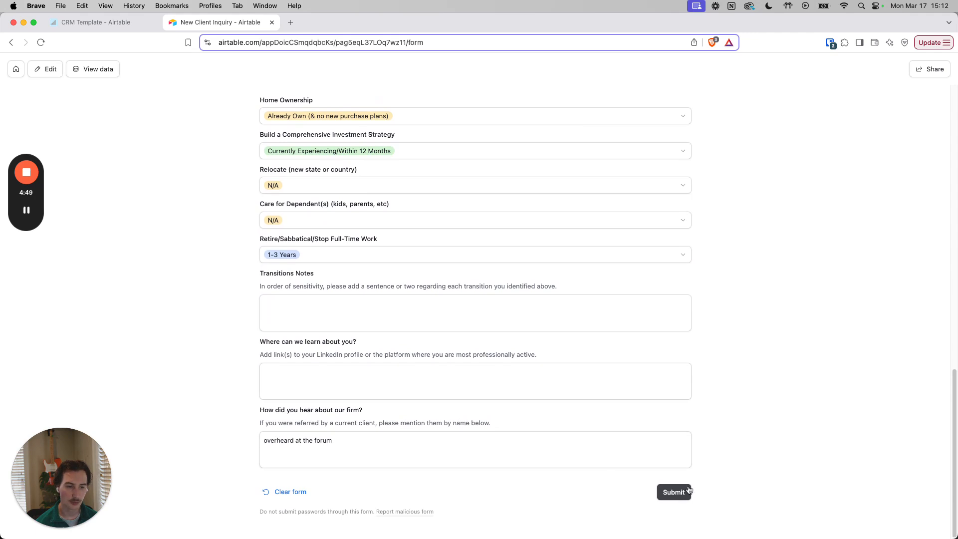
left_click(689, 489)
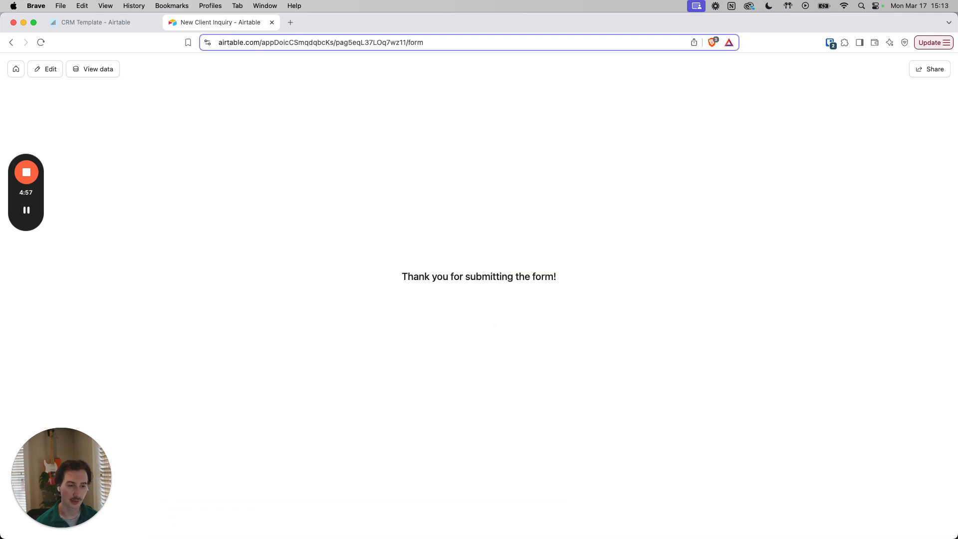
Switch to Slack and open the prospect record linked in the new inquiry alert in the airtable-alerts channel.
mouse_move(558, 532)
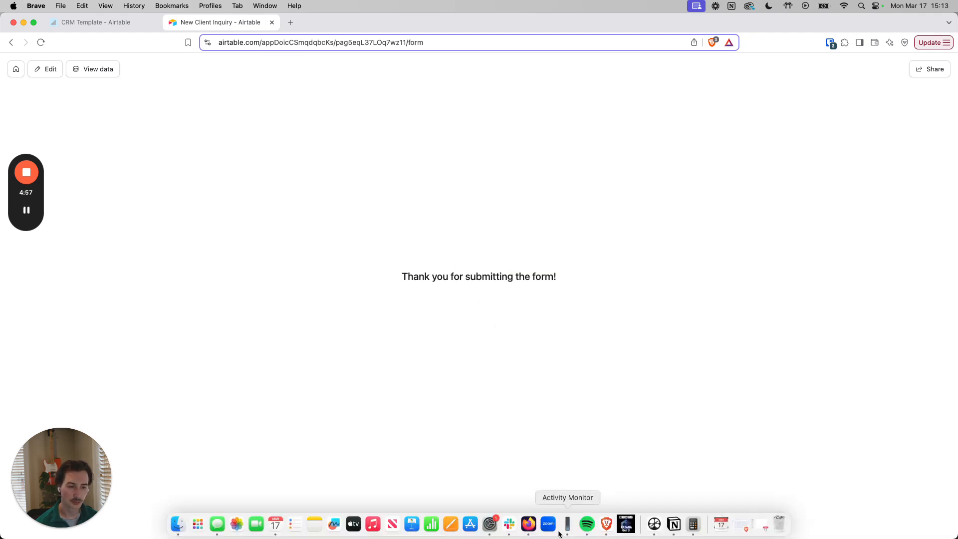
left_click(508, 526)
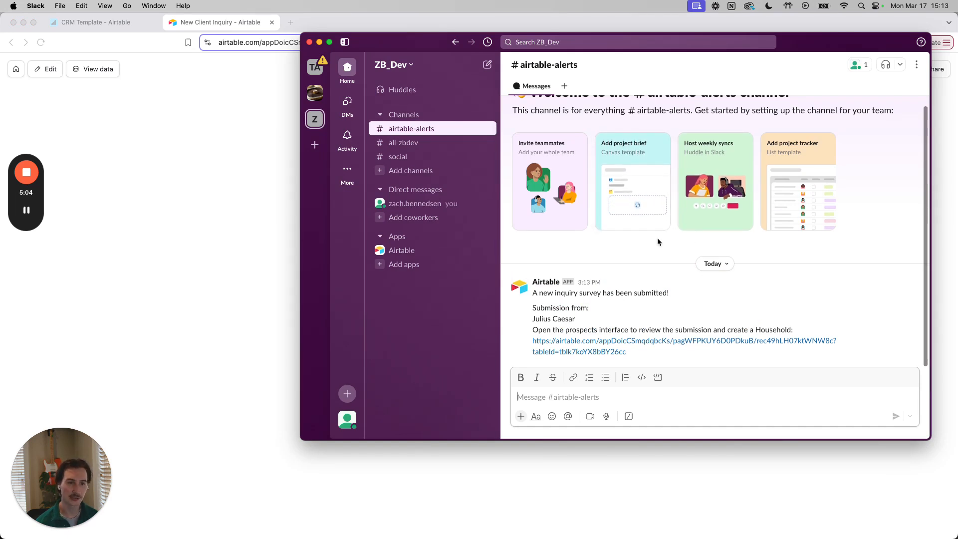
left_click(649, 343)
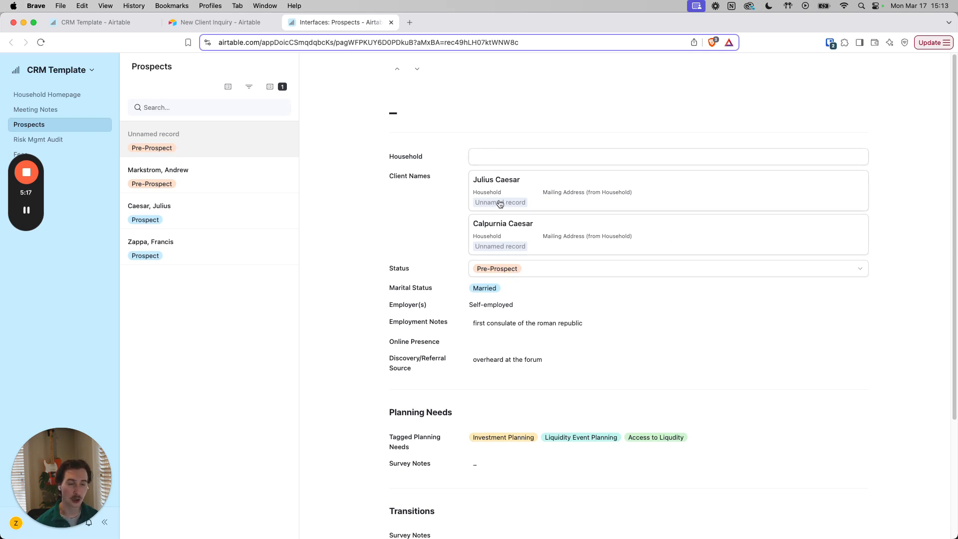
Fill in the new prospect record's Household name with the family surname followed by both spouses' first names joined by "&".
left_click(495, 160)
type("Caesar,")
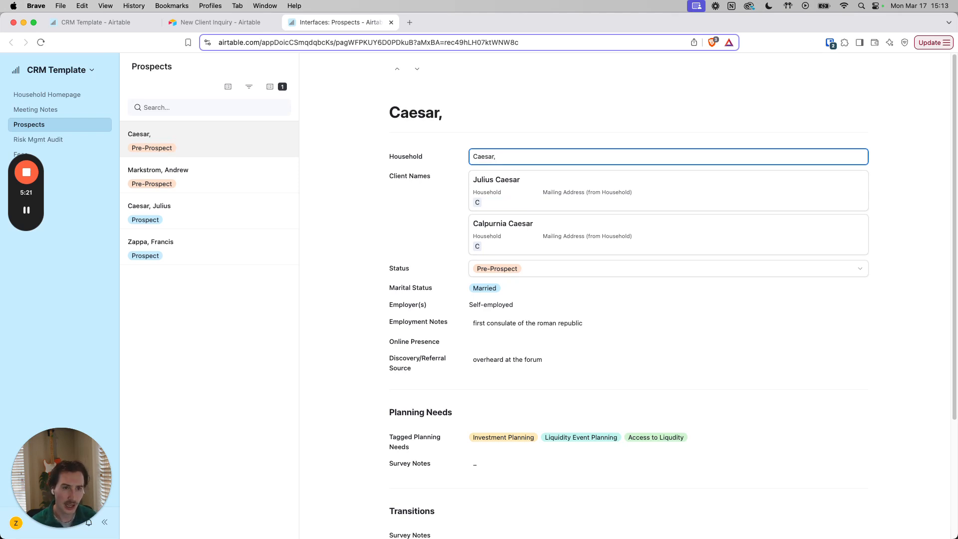
type(" Julius & Calpurnia")
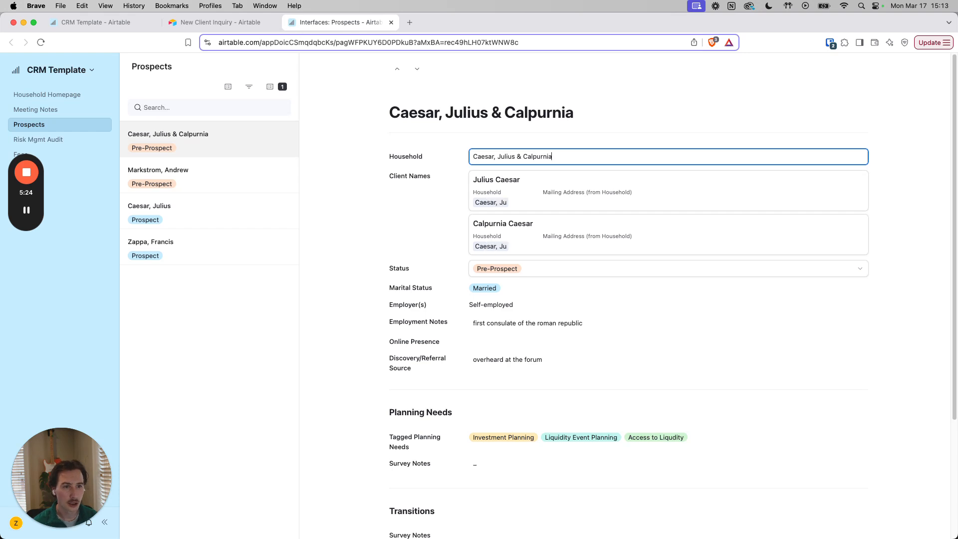
left_click(390, 228)
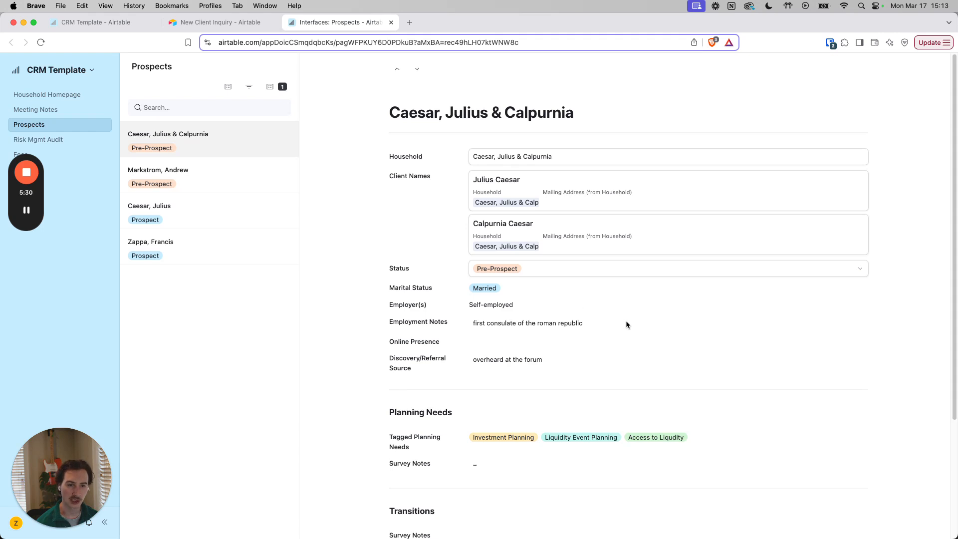
Review the new household's survey answers and the choices available for its Status.
scroll(643, 299, "down", 3)
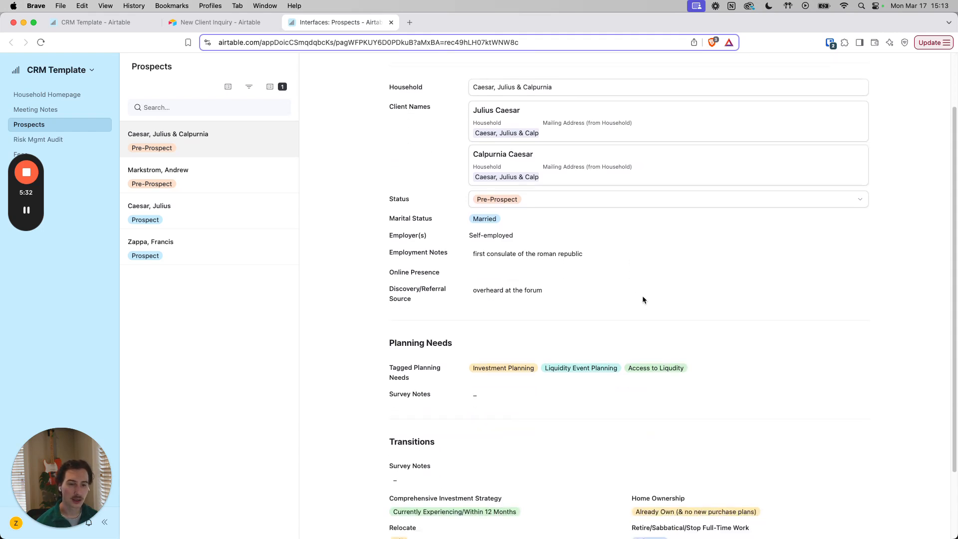
scroll(643, 299, "up", 3)
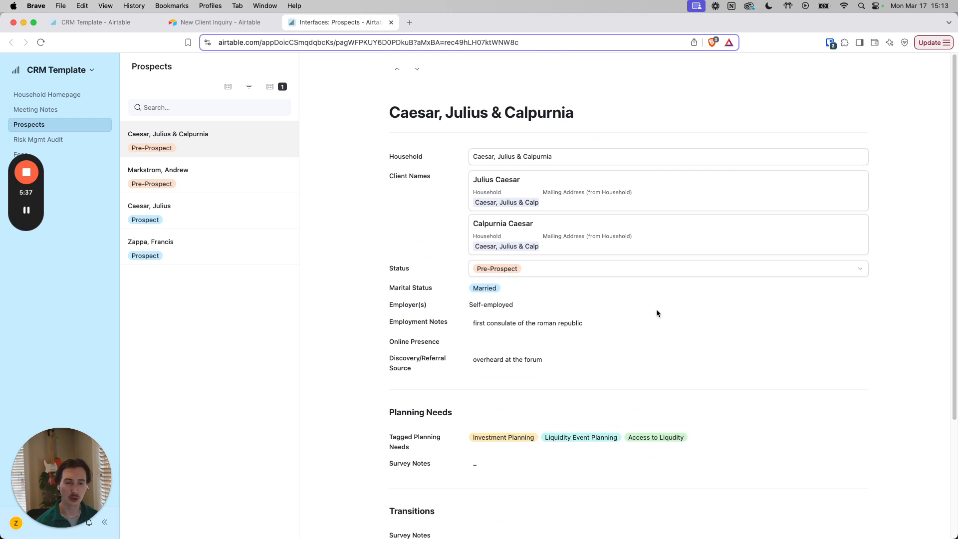
left_click(565, 274)
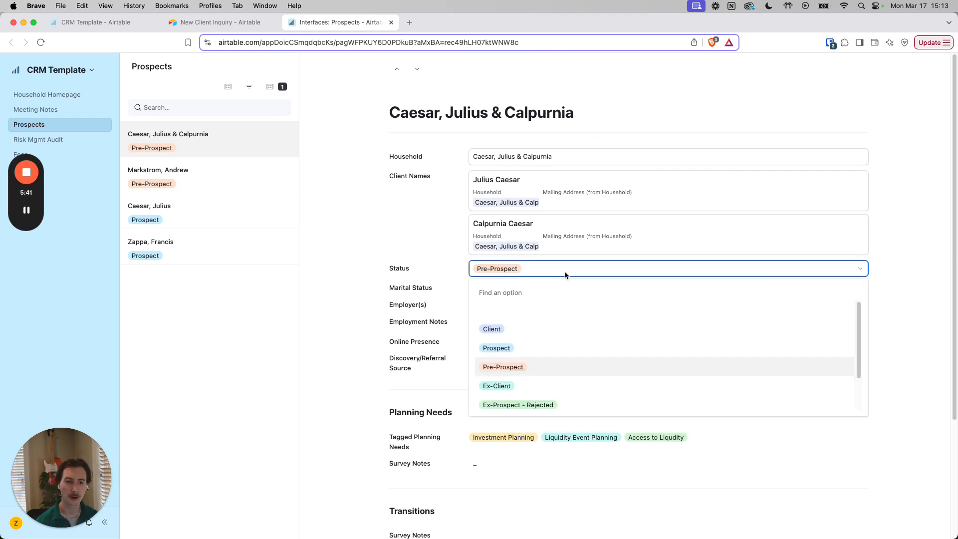
left_click(404, 253)
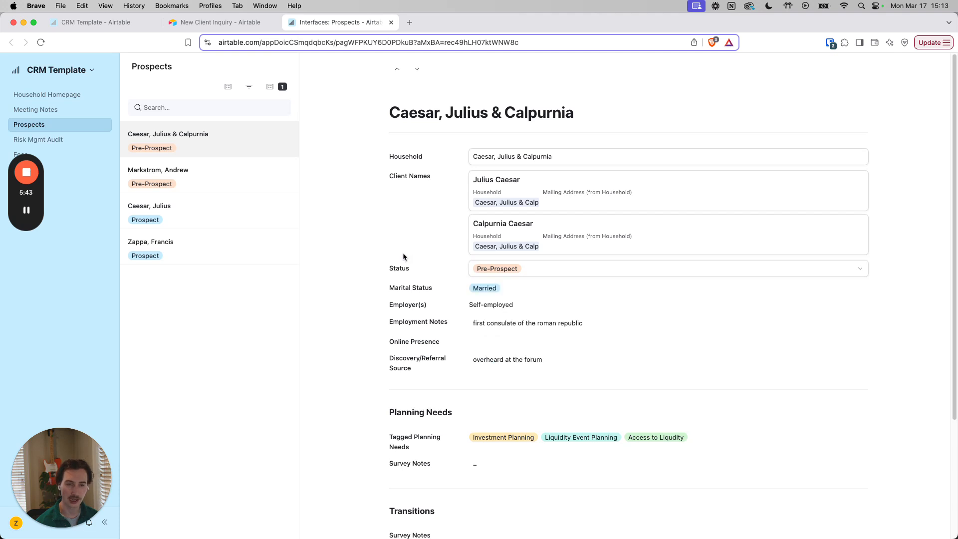